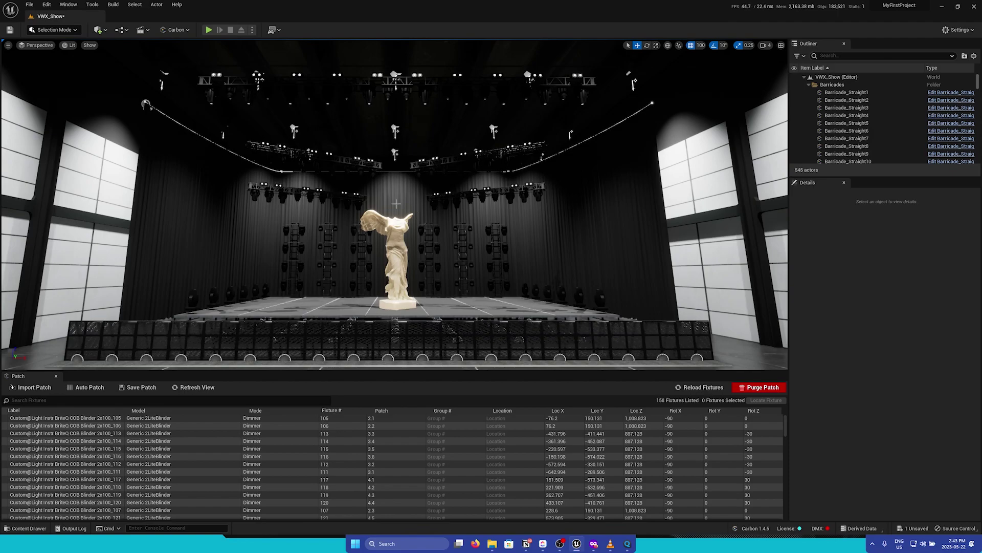
Open Carbon's Connection Settings window and dock it beside the Patch list in the bottom panel.
{"action": "left_click", "coordinate": [172, 33]}
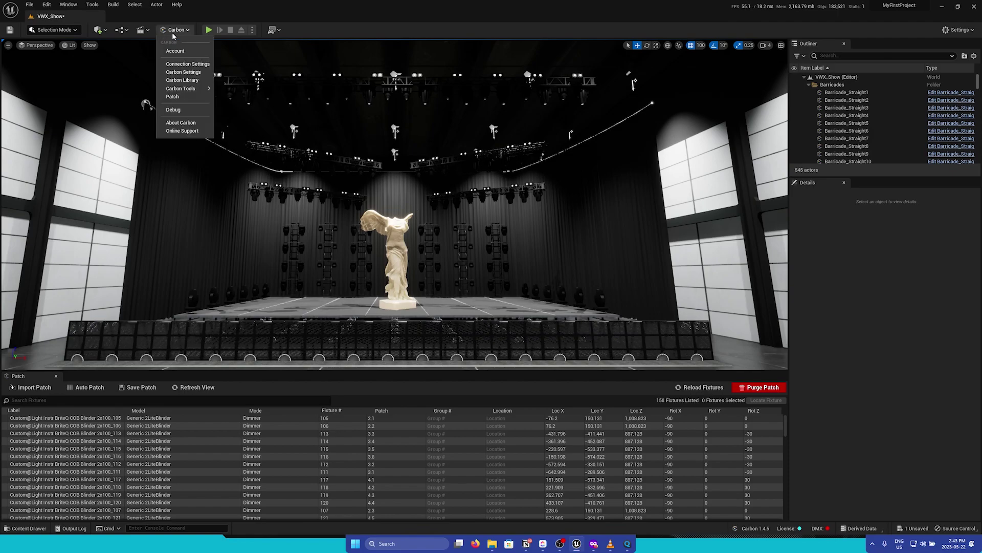
{"action": "left_click", "coordinate": [192, 65]}
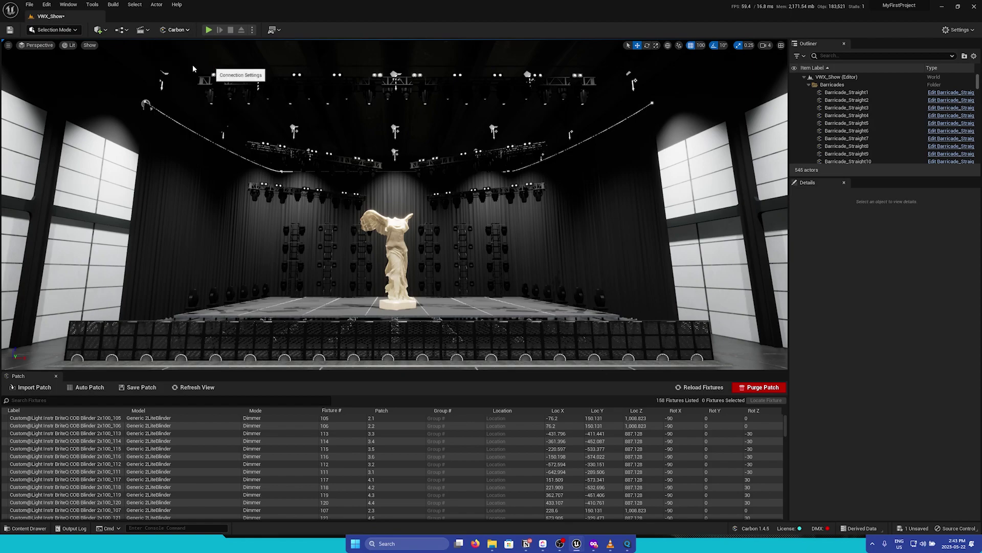
{"action": "left_click_drag", "start_coordinate": [324, 173], "coordinate": [168, 396]}
{"action": "left_click_drag", "start_coordinate": [109, 400], "coordinate": [31, 404]}
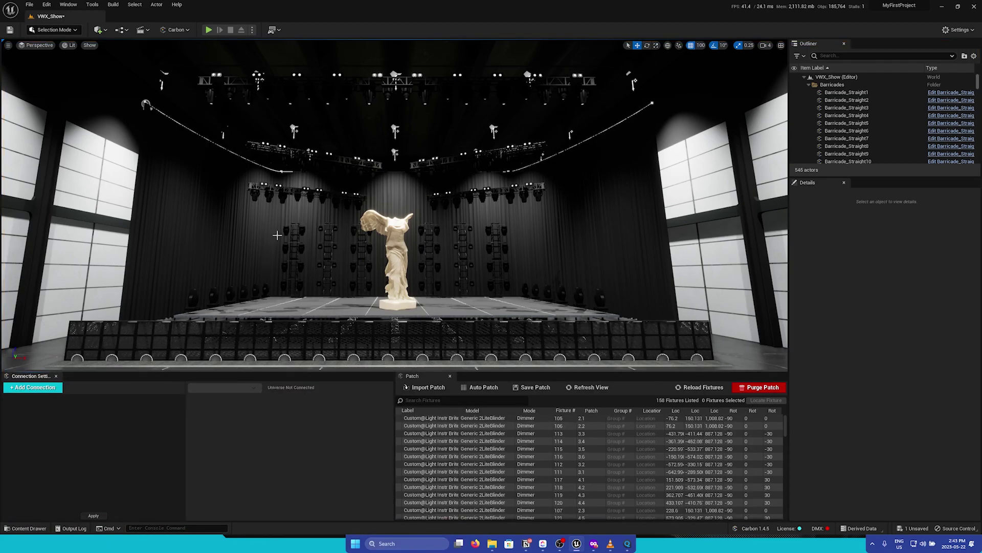
Add a connection named 'sACN 1' using sACN (ANSI E1.31), receiving universes 1–5, and apply it.
{"action": "left_click", "coordinate": [49, 388]}
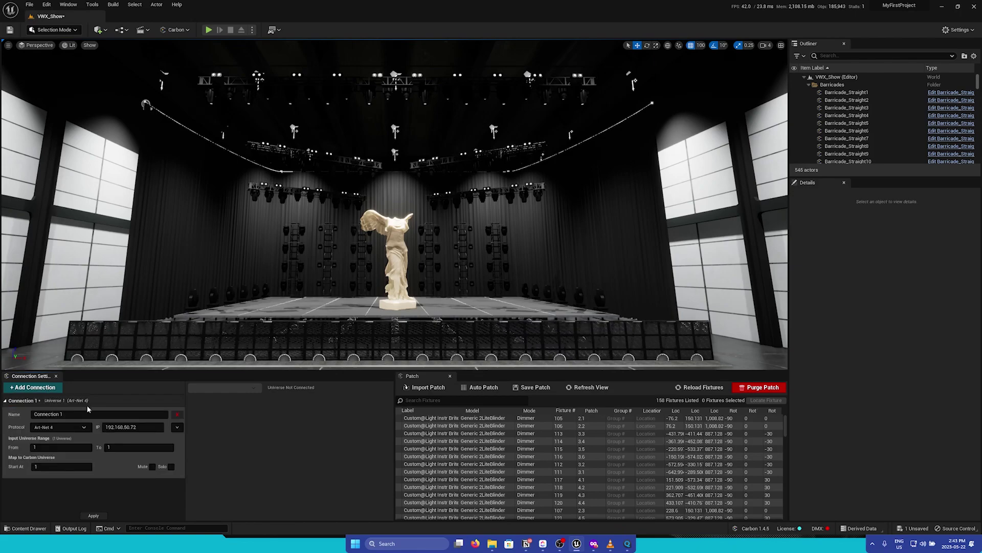
{"action": "left_click", "coordinate": [34, 414]}
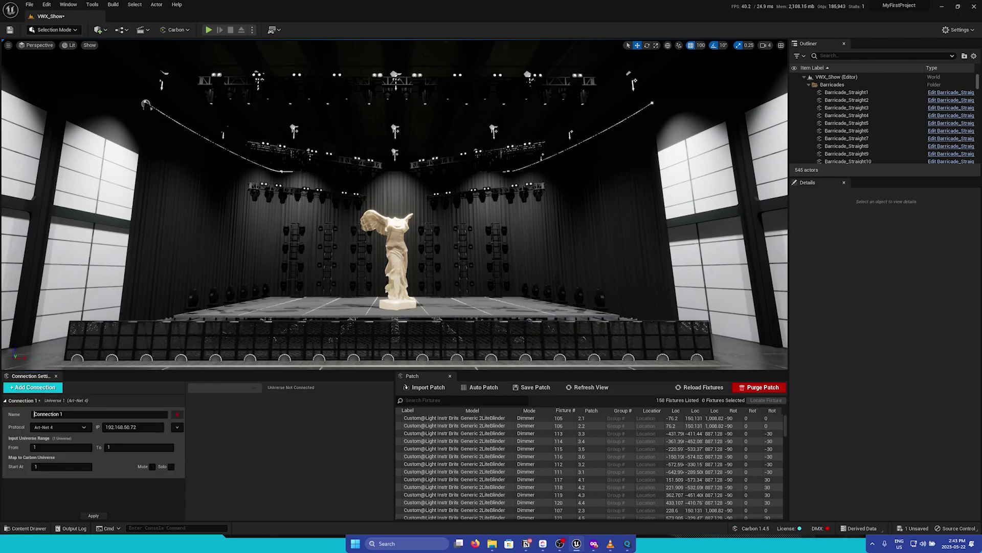
{"action": "type", "text": "sACN 1"}
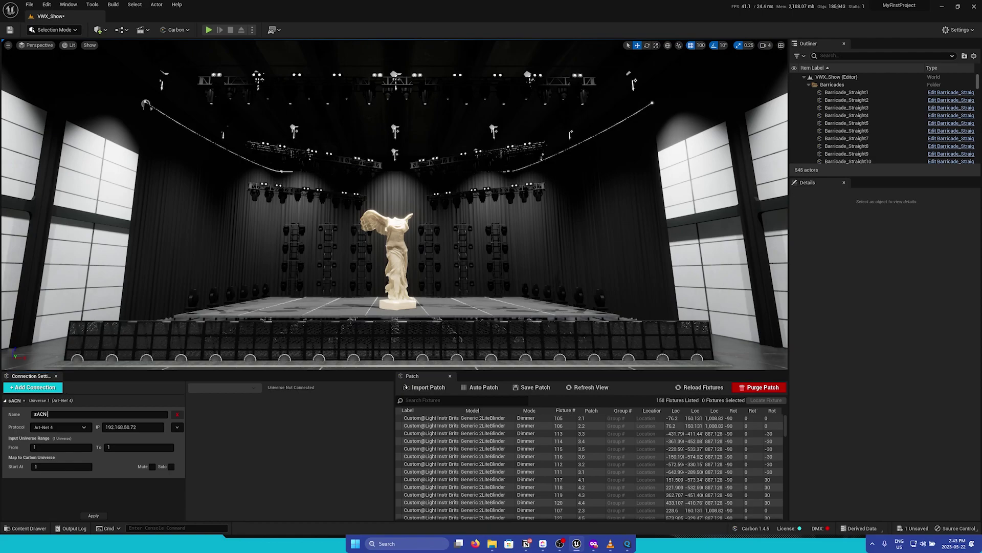
{"action": "left_click", "coordinate": [66, 433]}
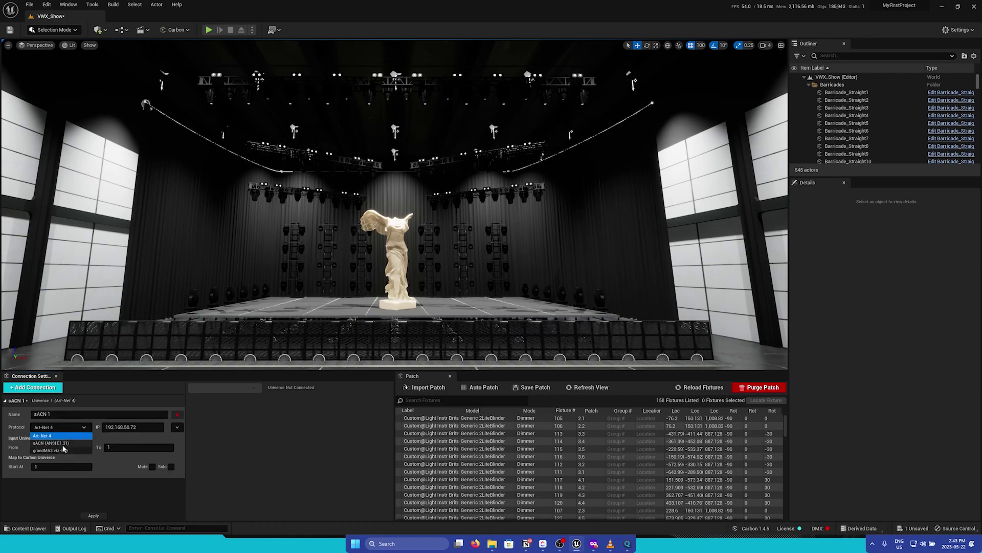
{"action": "left_click", "coordinate": [64, 446]}
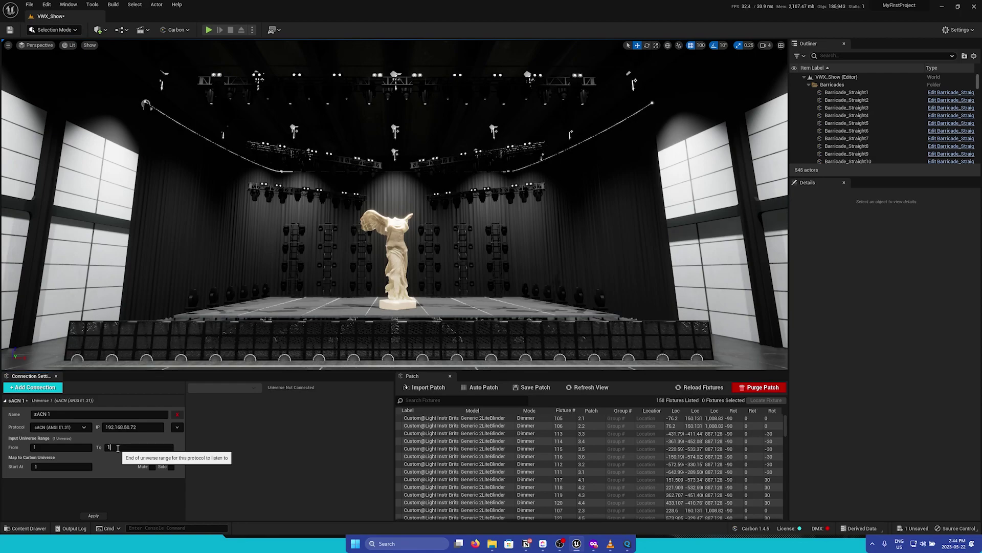
{"action": "key", "text": "BackSpace"}
{"action": "type", "text": "5"}
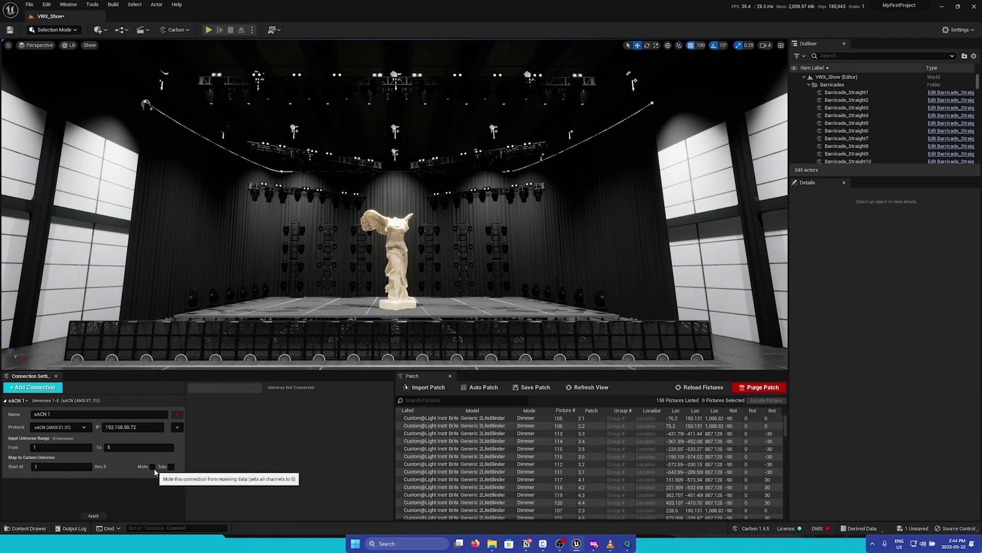
{"action": "left_click", "coordinate": [95, 514]}
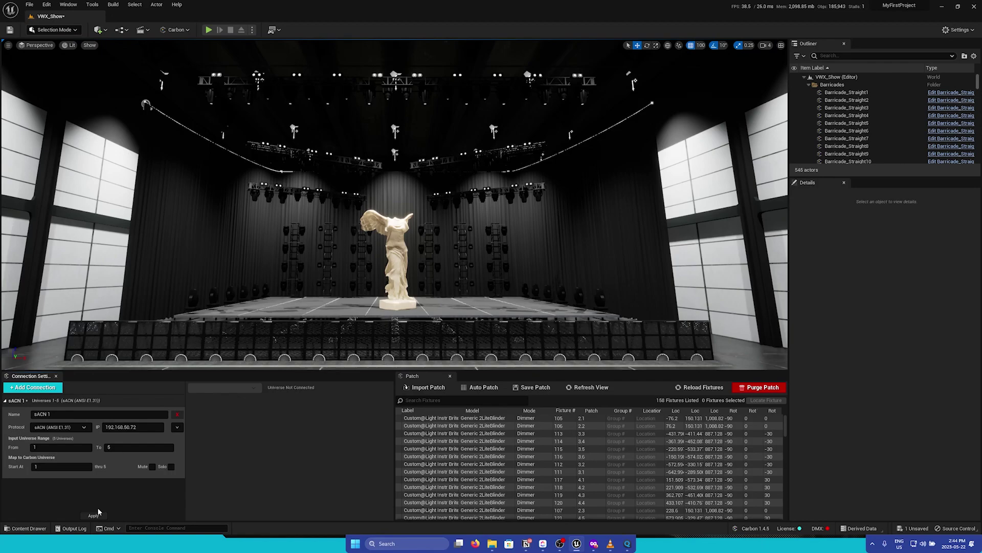
Add a second connection and name it 'Art-Net 1', correcting the mistyped 'sACN 2'.
{"action": "left_click", "coordinate": [42, 387]}
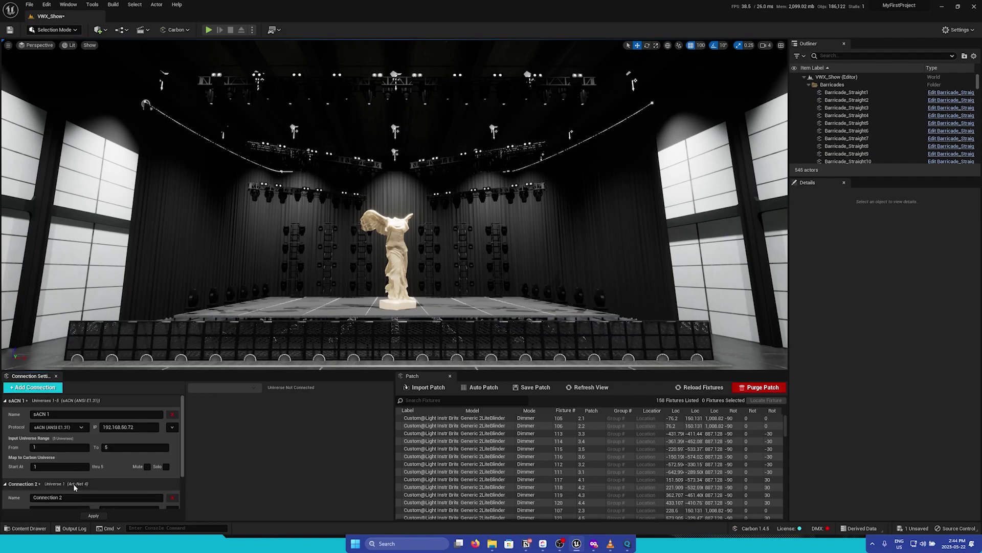
{"action": "scroll", "coordinate": [125, 468], "scroll_direction": "down", "scroll_amount": 2}
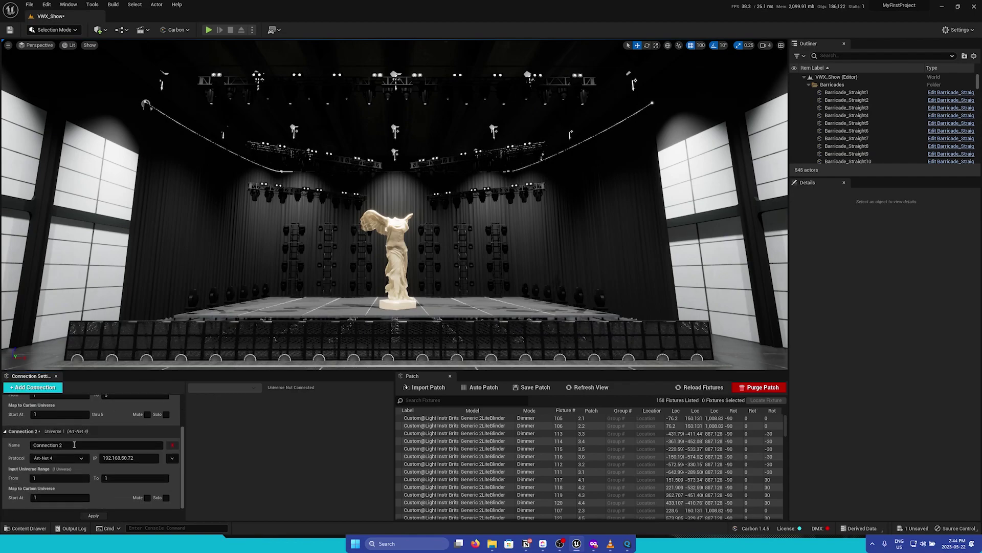
{"action": "left_click", "coordinate": [53, 446]}
{"action": "type", "text": "sACN 2"}
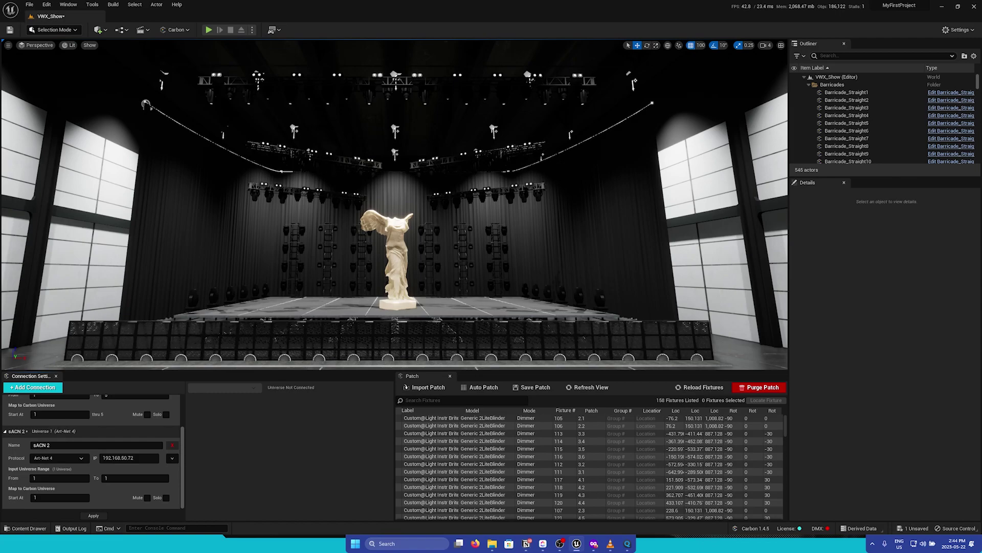
{"action": "key", "text": "ctrl+a"}
{"action": "key", "text": "BackSpace"}
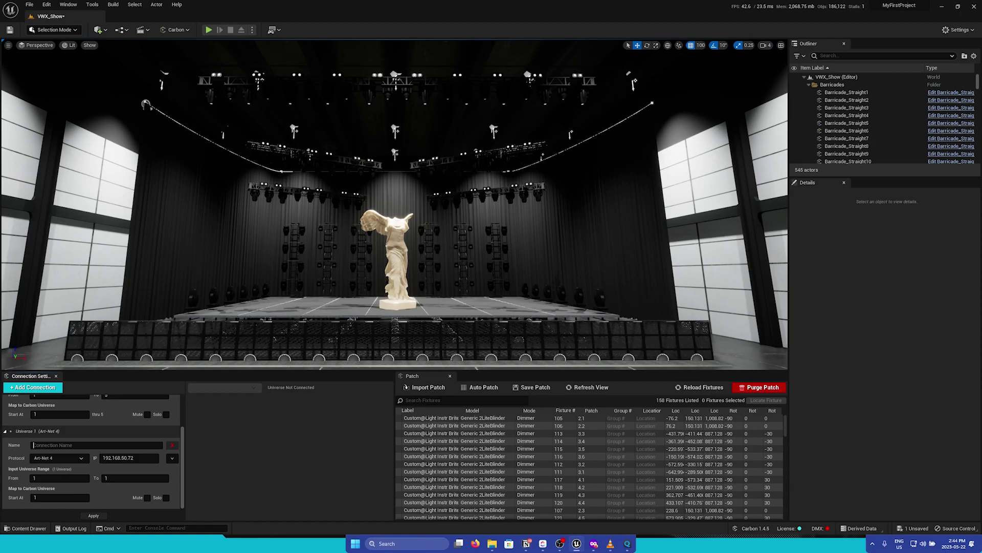
{"action": "type", "text": "Art-Net 1"}
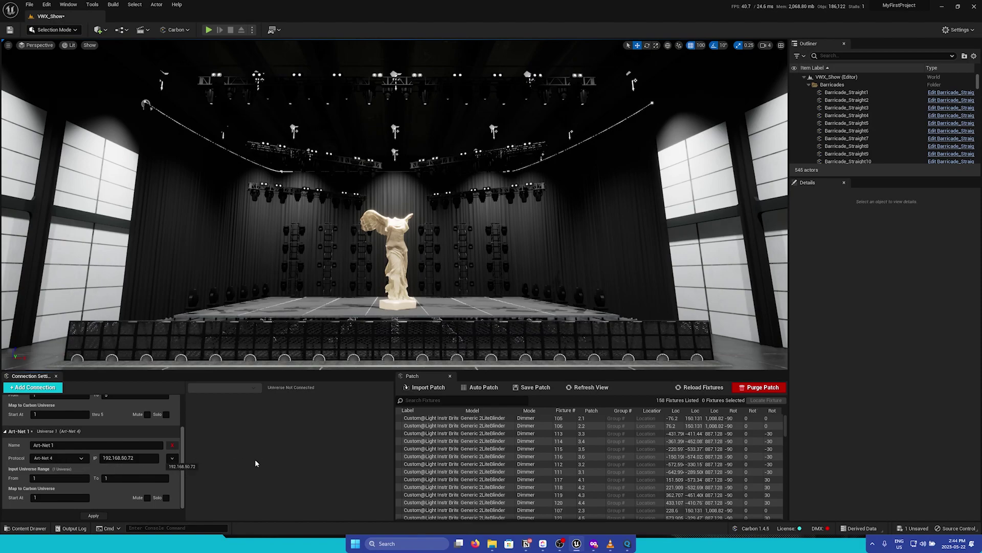
Set Art-Net 1's input range to end at universe 2, mapped starting at Carbon universe 6.
{"action": "left_click", "coordinate": [120, 478]}
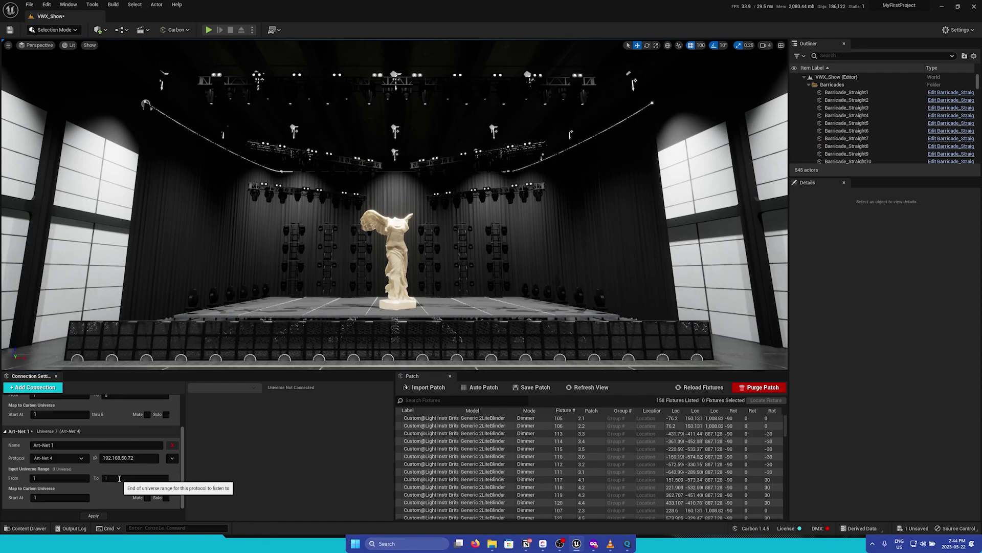
{"action": "type", "text": "2"}
{"action": "key", "text": "Return"}
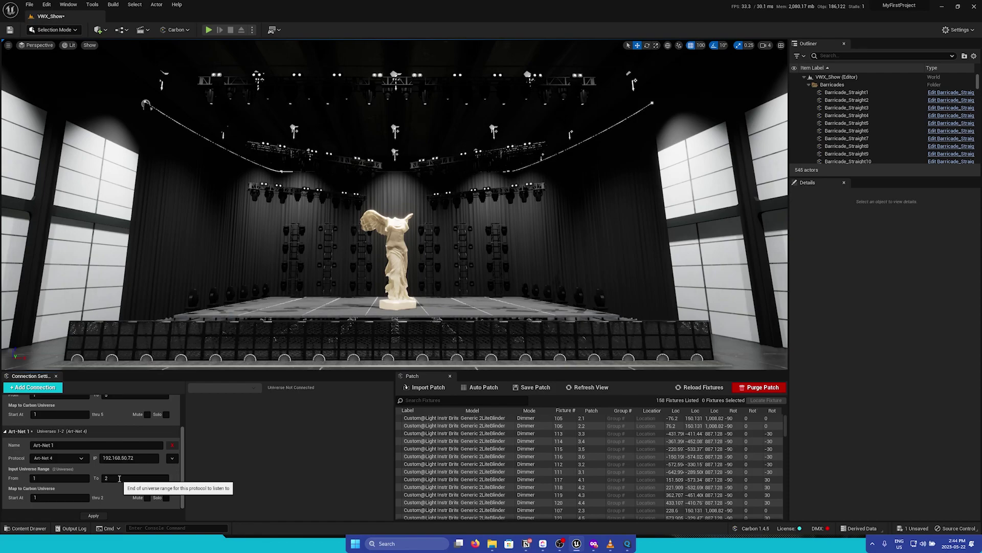
{"action": "left_click", "coordinate": [60, 496]}
{"action": "type", "text": "6"}
{"action": "key", "text": "Return"}
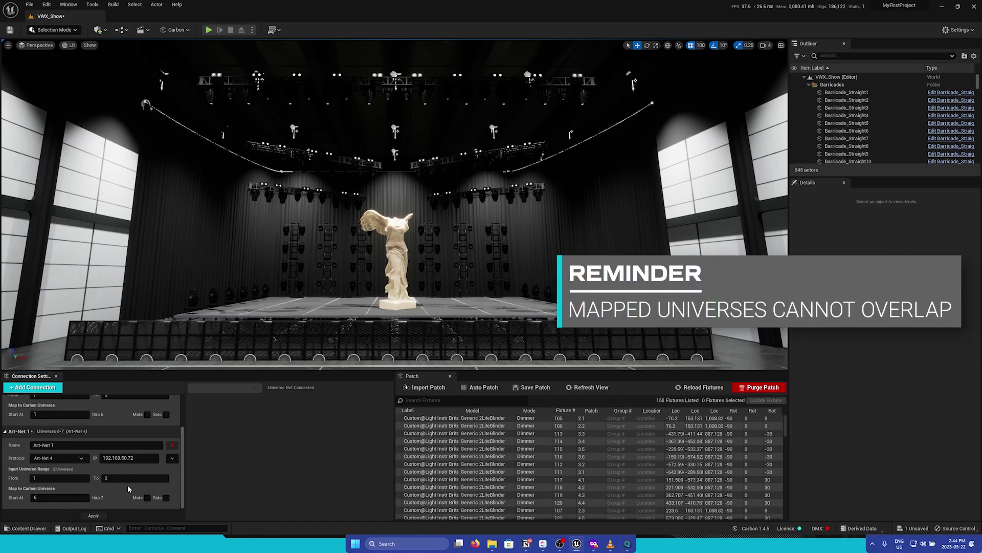
{"action": "scroll", "coordinate": [97, 481], "scroll_direction": "up", "scroll_amount": 2}
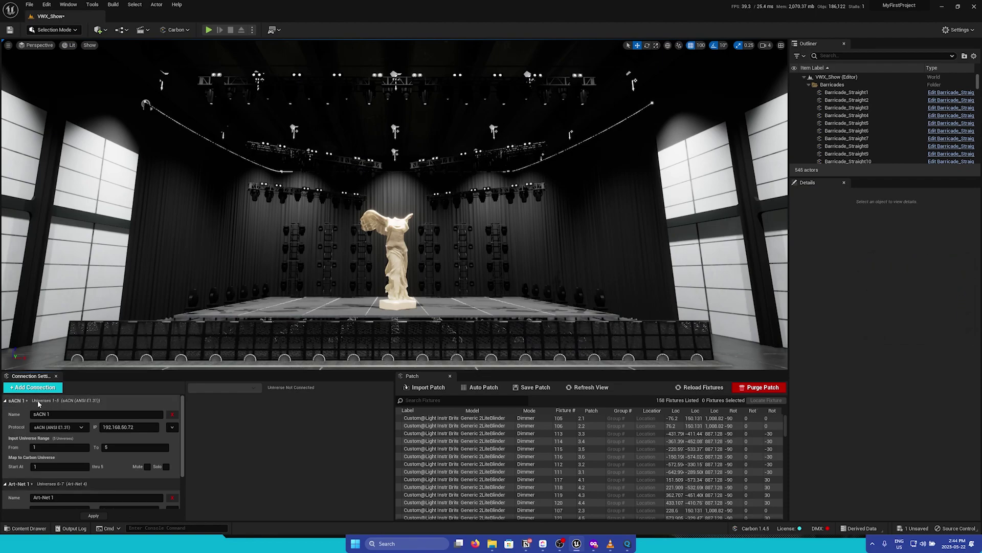
Apply the connection settings so Carbon starts receiving DMX data.
{"action": "scroll", "coordinate": [57, 449], "scroll_direction": "down", "scroll_amount": 2}
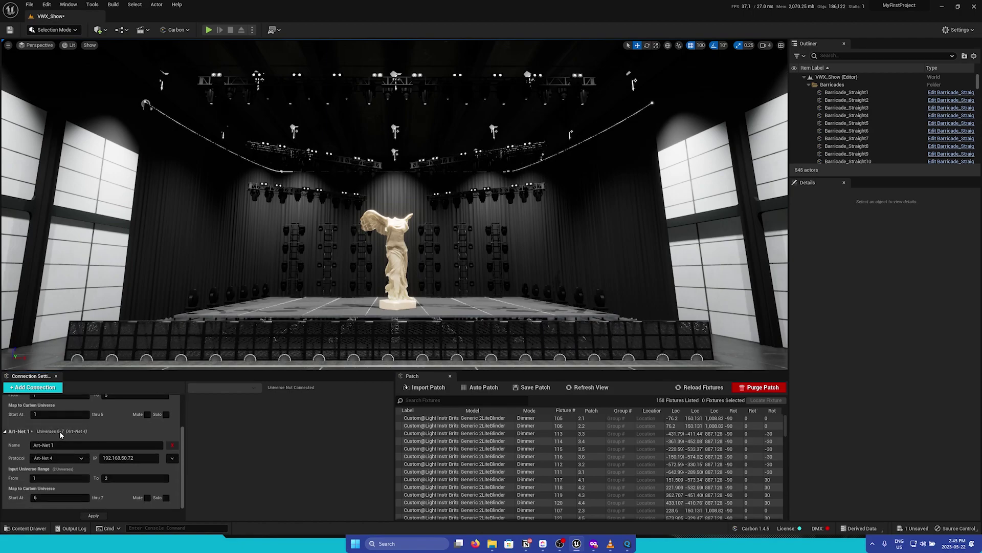
{"action": "left_click", "coordinate": [92, 515]}
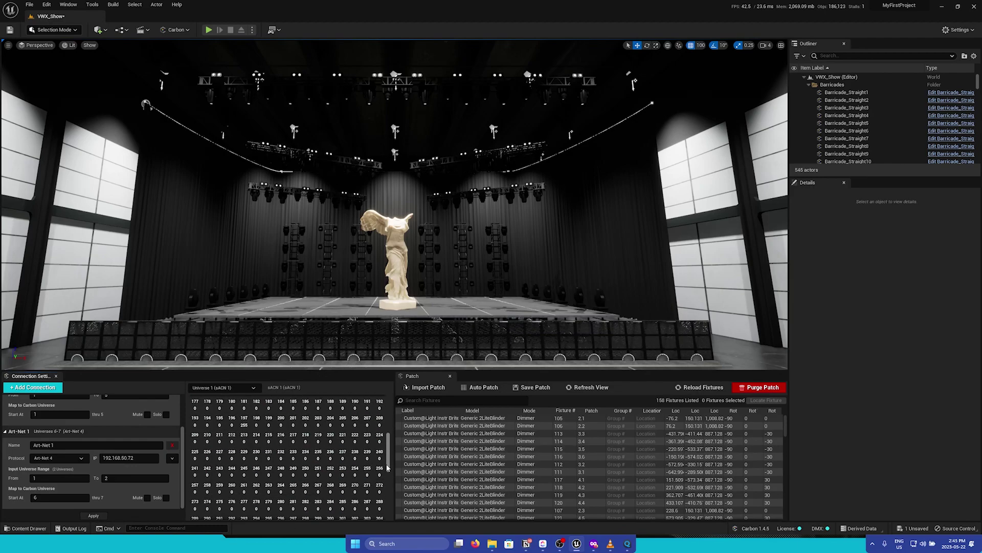
{"action": "scroll", "coordinate": [388, 424], "scroll_direction": "down", "scroll_amount": 2}
{"action": "scroll", "coordinate": [388, 425], "scroll_direction": "up", "scroll_amount": 2}
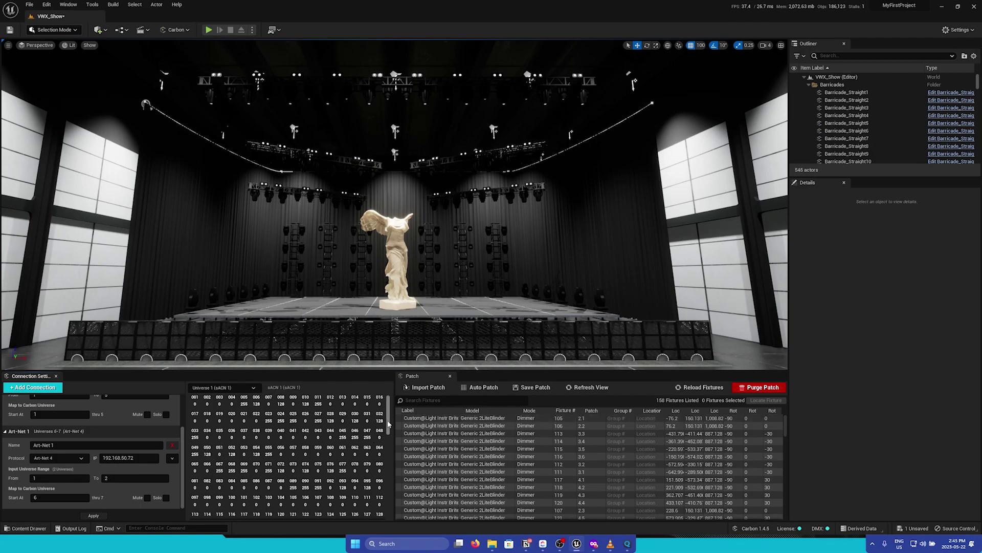
{"action": "scroll", "coordinate": [388, 423], "scroll_direction": "down", "scroll_amount": 2}
{"action": "scroll", "coordinate": [384, 409], "scroll_direction": "up", "scroll_amount": 2}
{"action": "scroll", "coordinate": [98, 440], "scroll_direction": "up", "scroll_amount": 3}
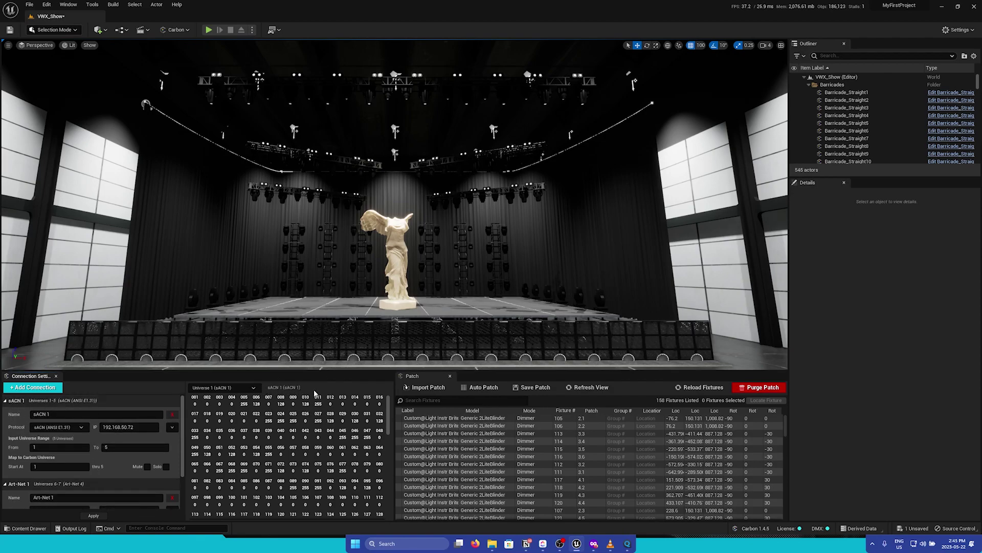
Monitor Universe 6 (Art-Net 1) channel values, then switch back to Universe 1 (sACN 1).
{"action": "left_click", "coordinate": [248, 387]}
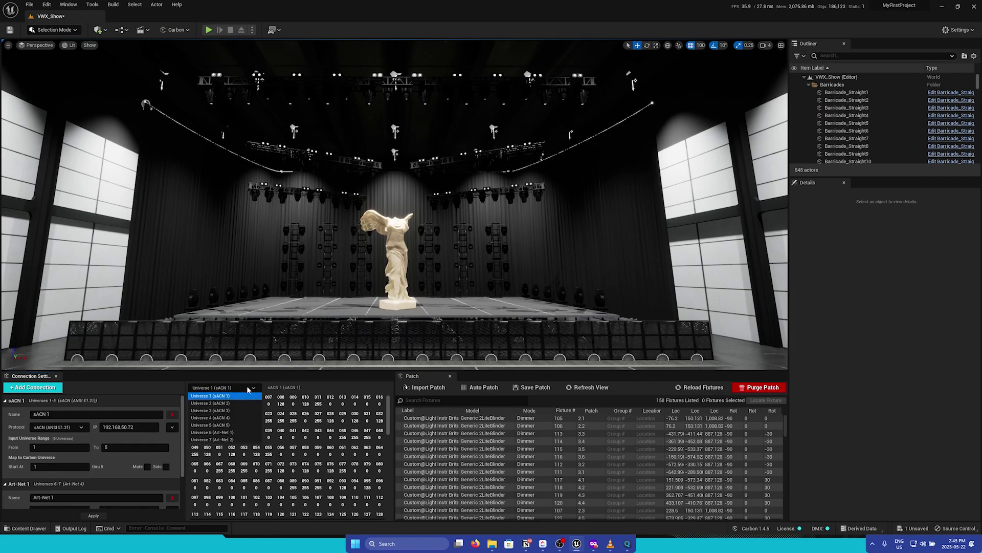
{"action": "left_click", "coordinate": [236, 433]}
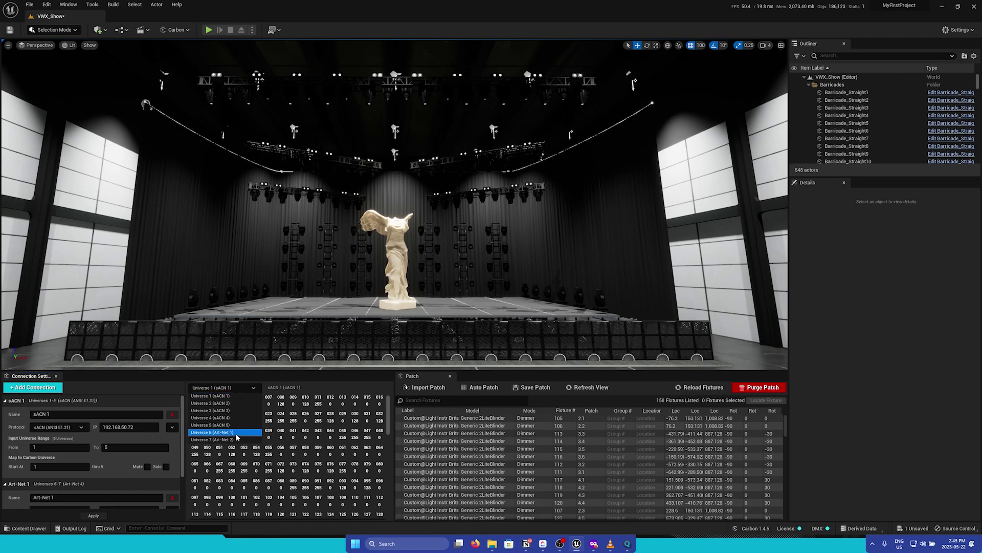
{"action": "left_click", "coordinate": [239, 387]}
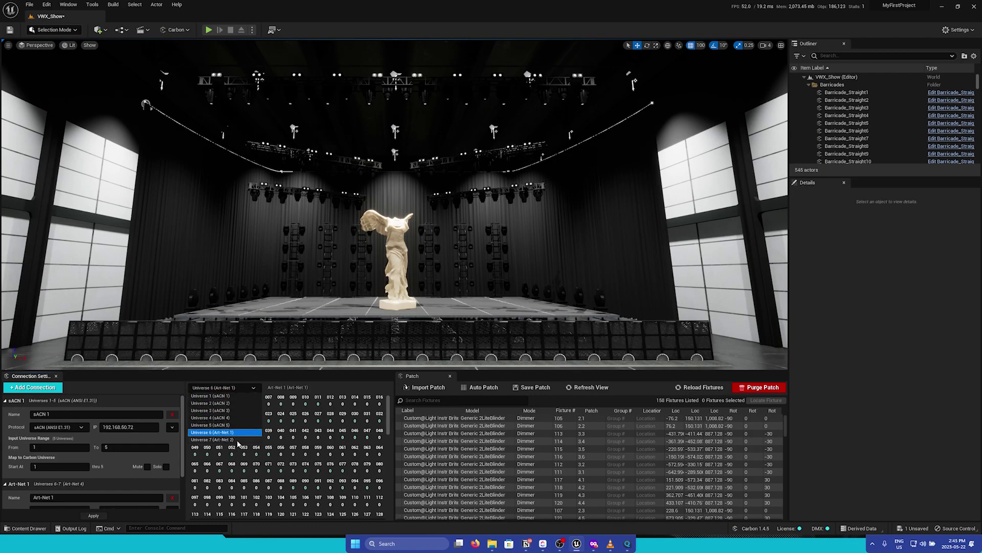
{"action": "left_click", "coordinate": [233, 396]}
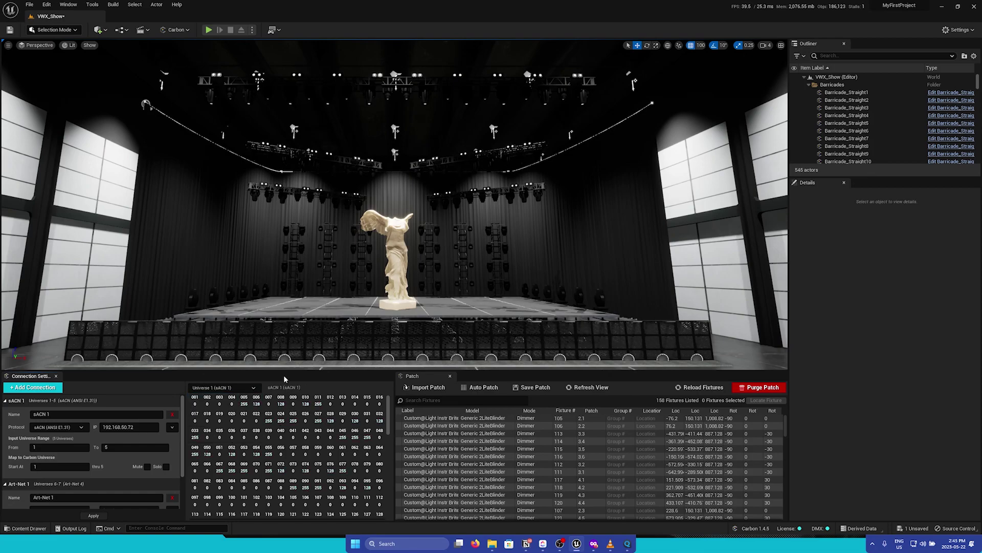
{"action": "left_click", "coordinate": [209, 31]}
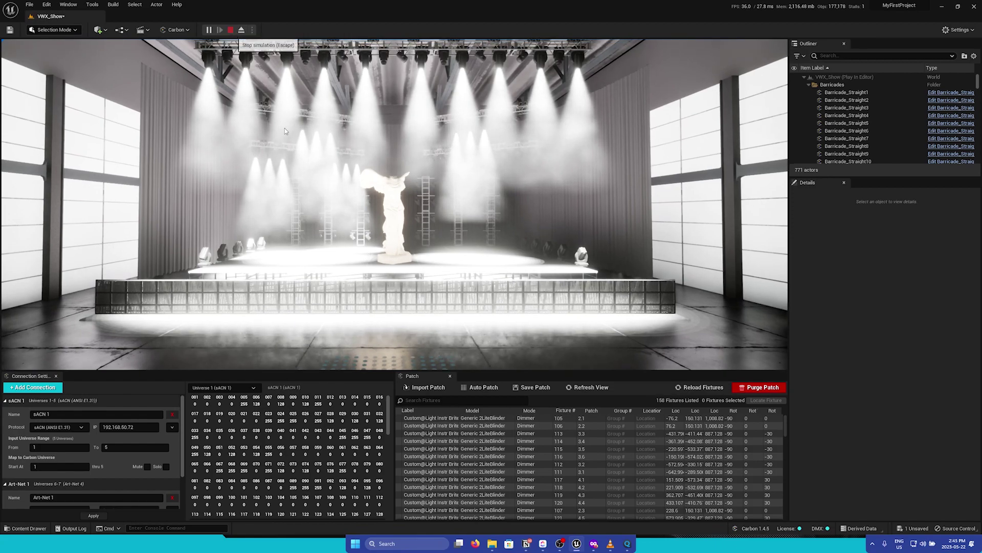
{"action": "left_click", "coordinate": [231, 30]}
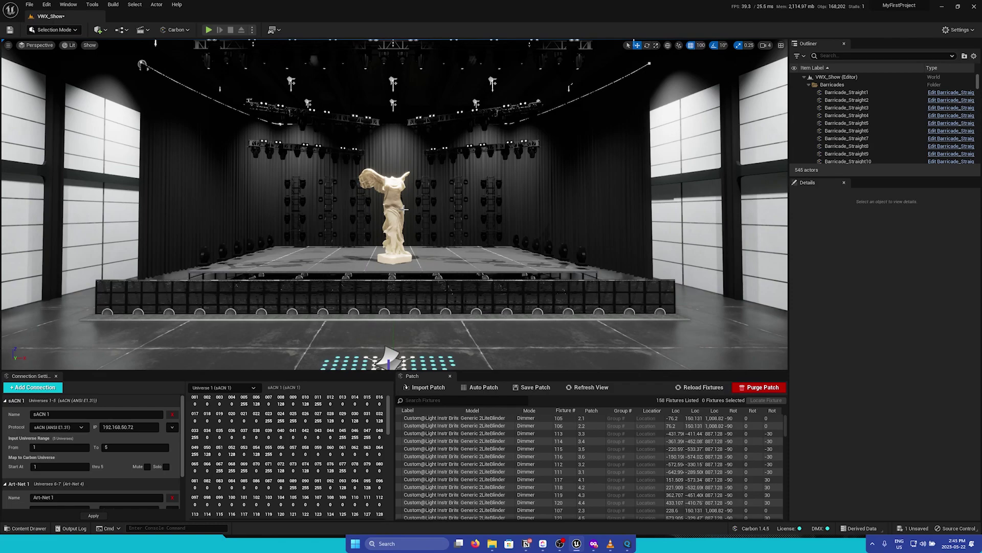
Open Carbon Settings from the Carbon menu and dock its panel beside Details.
{"action": "left_click", "coordinate": [184, 31]}
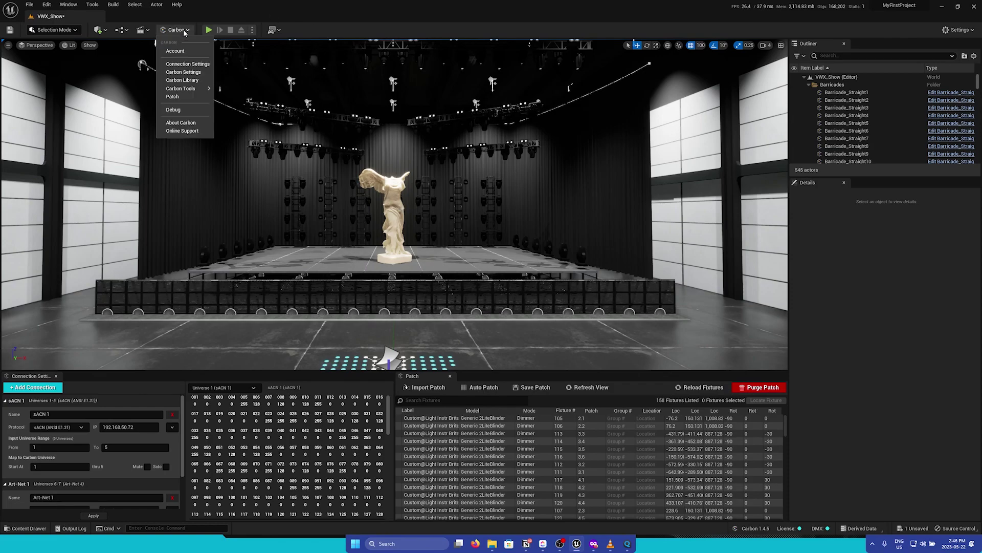
{"action": "left_click", "coordinate": [196, 74]}
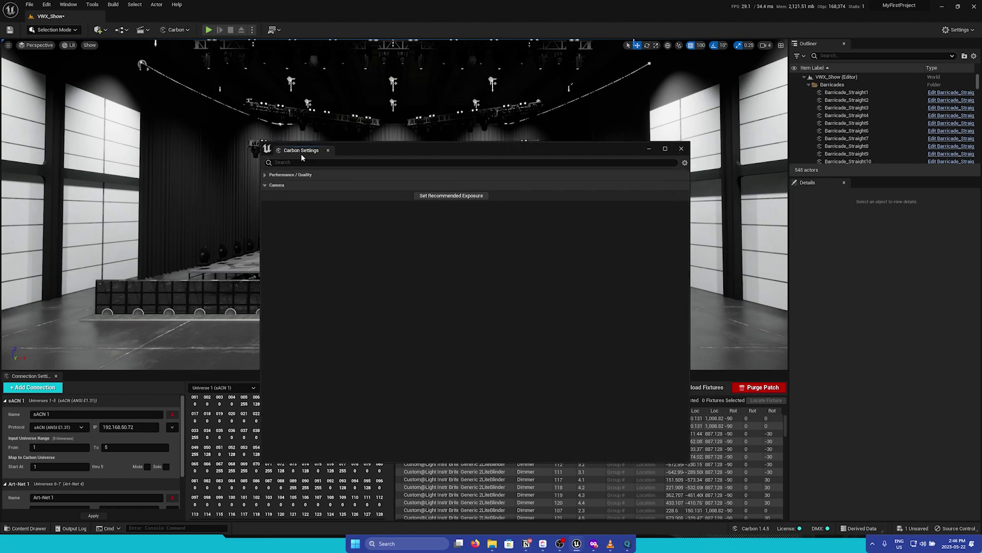
{"action": "left_click_drag", "start_coordinate": [301, 151], "coordinate": [889, 188]}
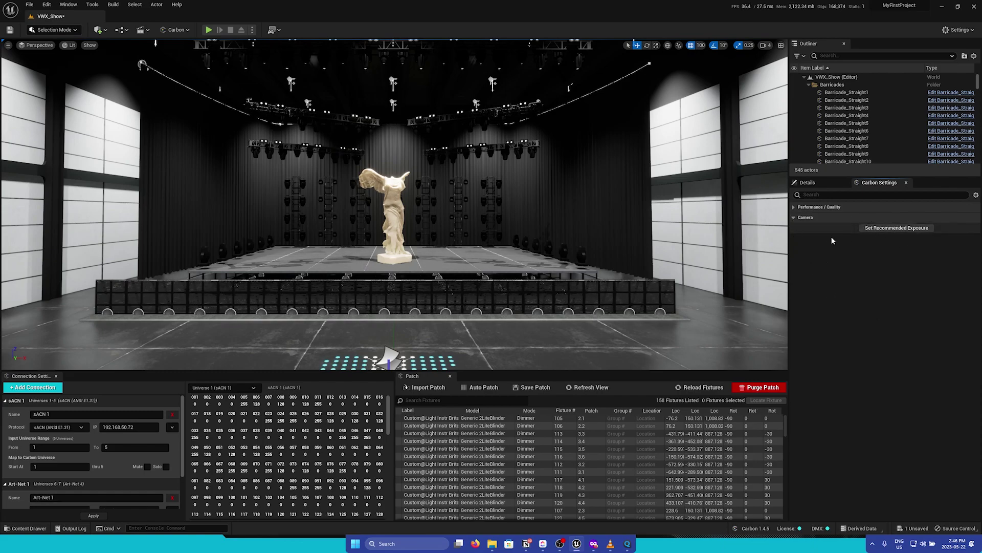
Apply Carbon's recommended exposure and set all 30 warehouse house lights to 60000 lm intensity.
{"action": "left_click", "coordinate": [924, 230]}
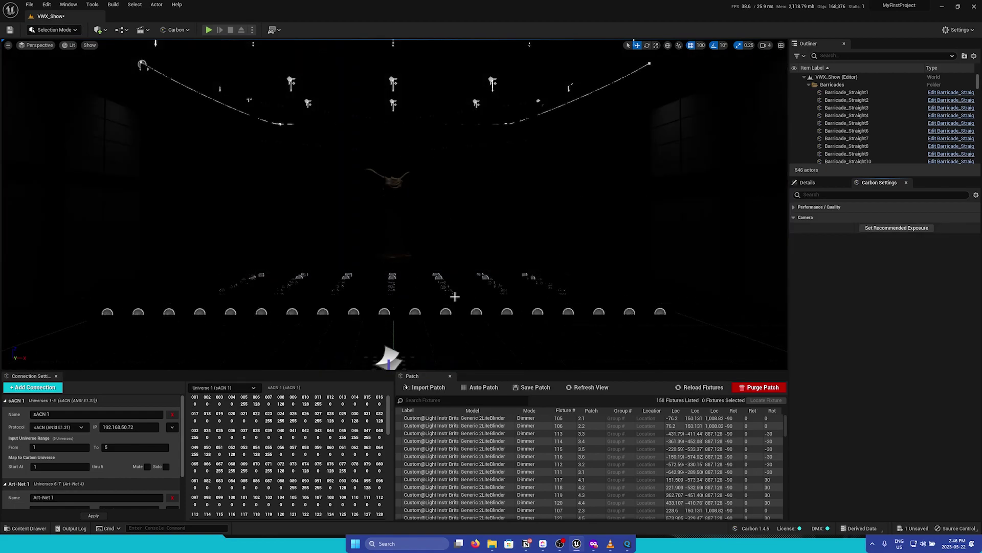
{"action": "right_click_drag", "start_coordinate": [423, 300], "coordinate": [429, 287]}
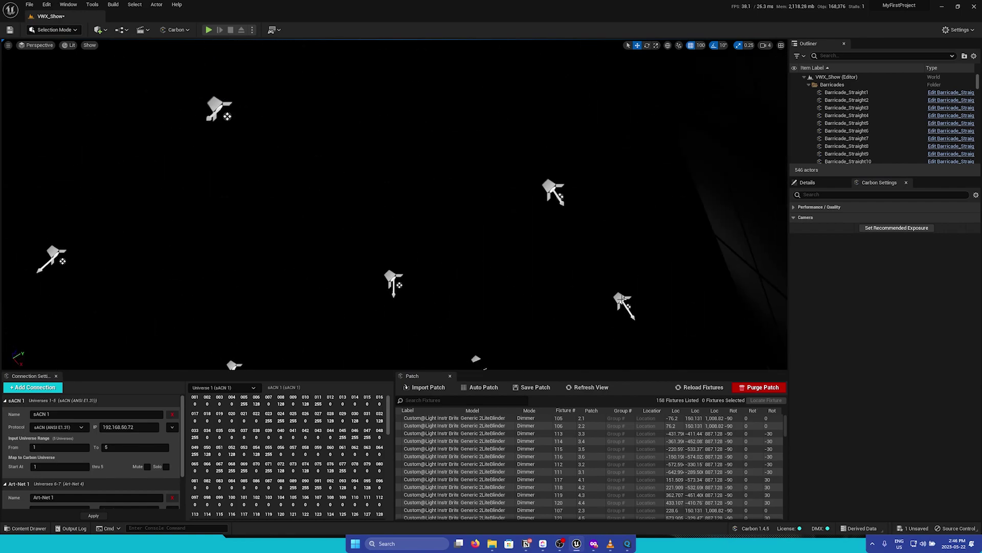
{"action": "left_click", "coordinate": [625, 304]}
{"action": "scroll", "coordinate": [869, 136], "scroll_direction": "down", "scroll_amount": 4}
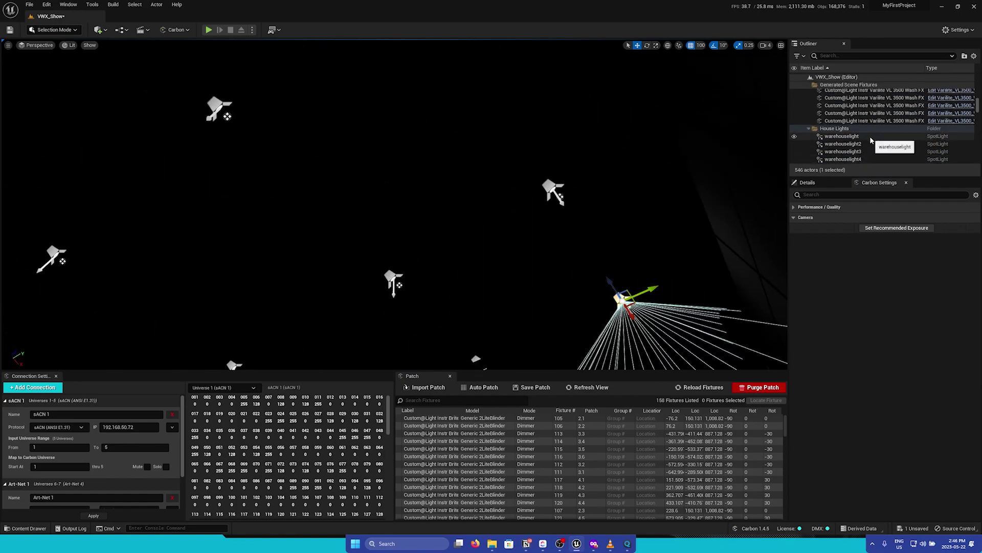
{"action": "left_click", "coordinate": [870, 137], "text": "shift"}
{"action": "key", "text": "f"}
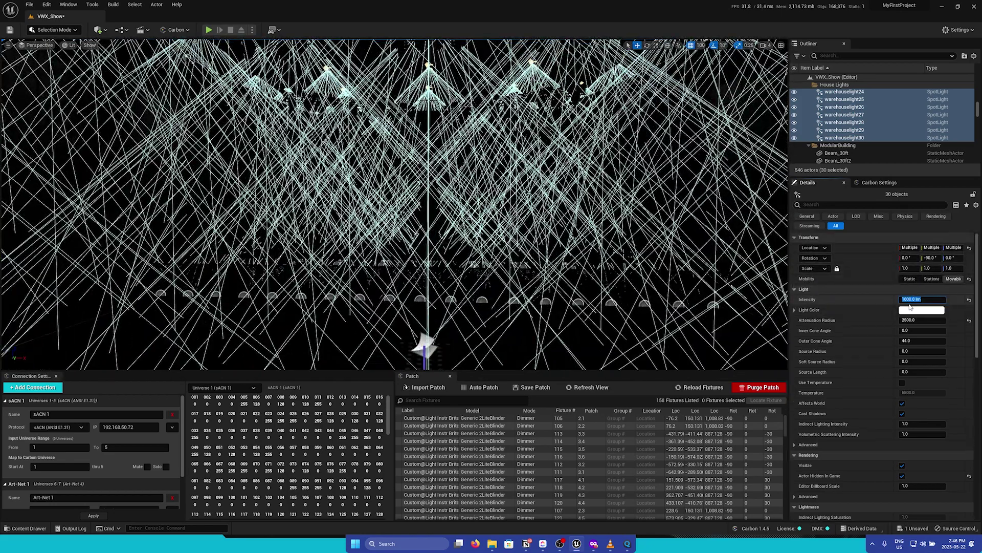
{"action": "type", "text": "60000"}
{"action": "key", "text": "Return"}
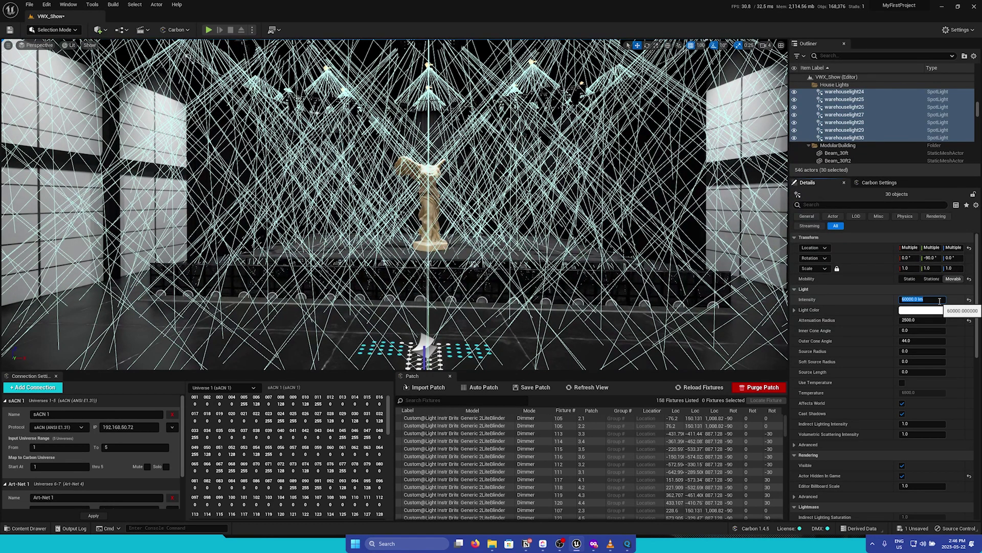
Filter the Outliner for 'postpr' and select PostProcessVolume0 to show its properties.
{"action": "scroll", "coordinate": [880, 128], "scroll_direction": "up", "scroll_amount": 5}
{"action": "left_click", "coordinate": [839, 58]}
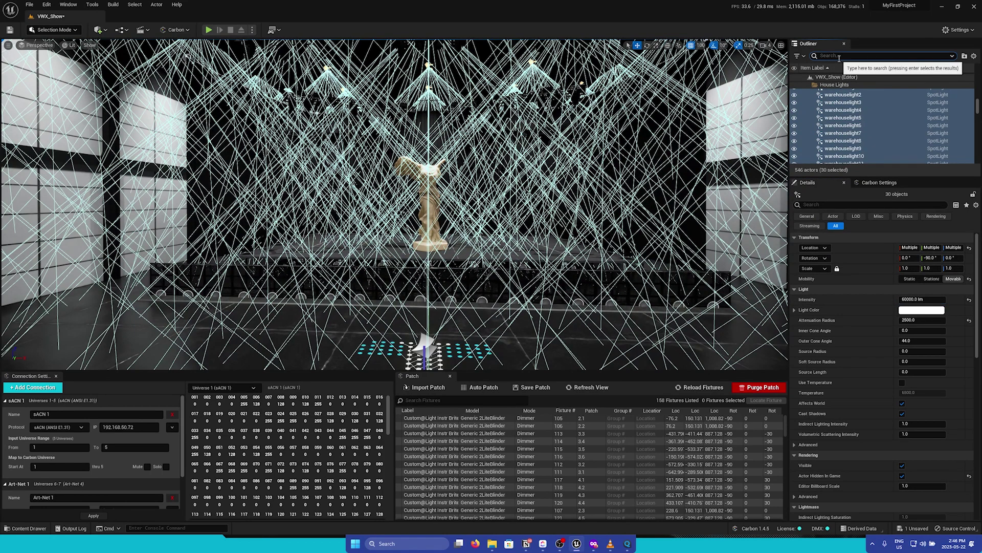
{"action": "type", "text": "postpr"}
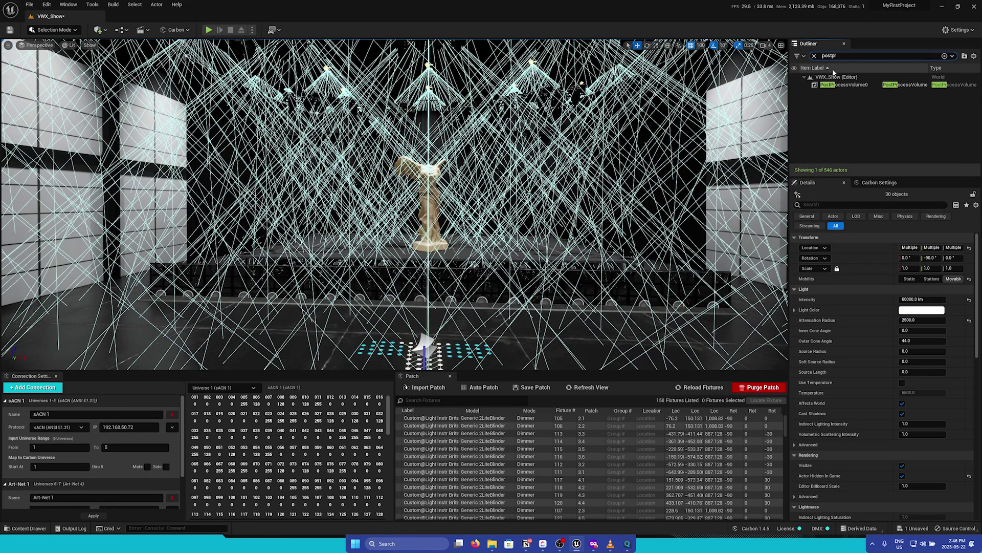
{"action": "left_click", "coordinate": [879, 182]}
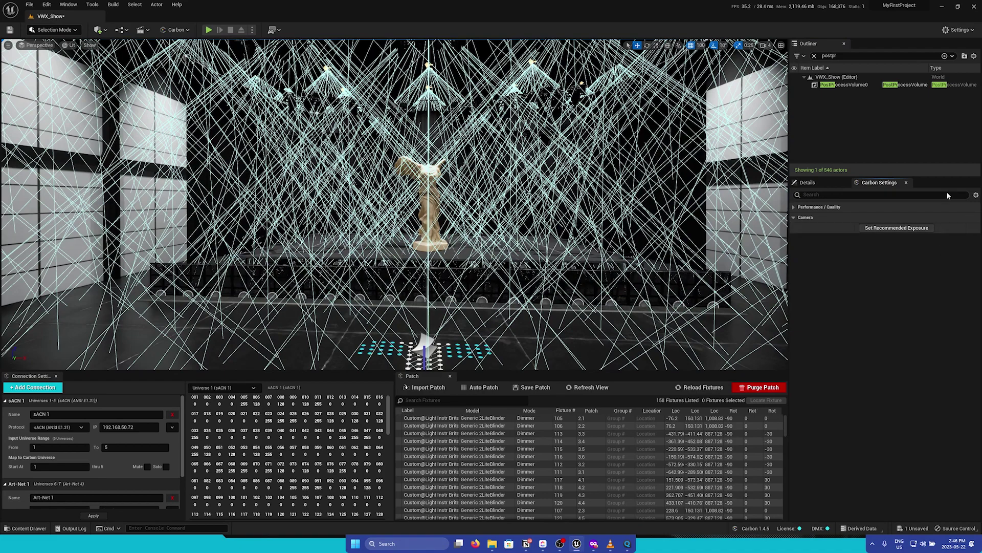
{"action": "left_click", "coordinate": [852, 85]}
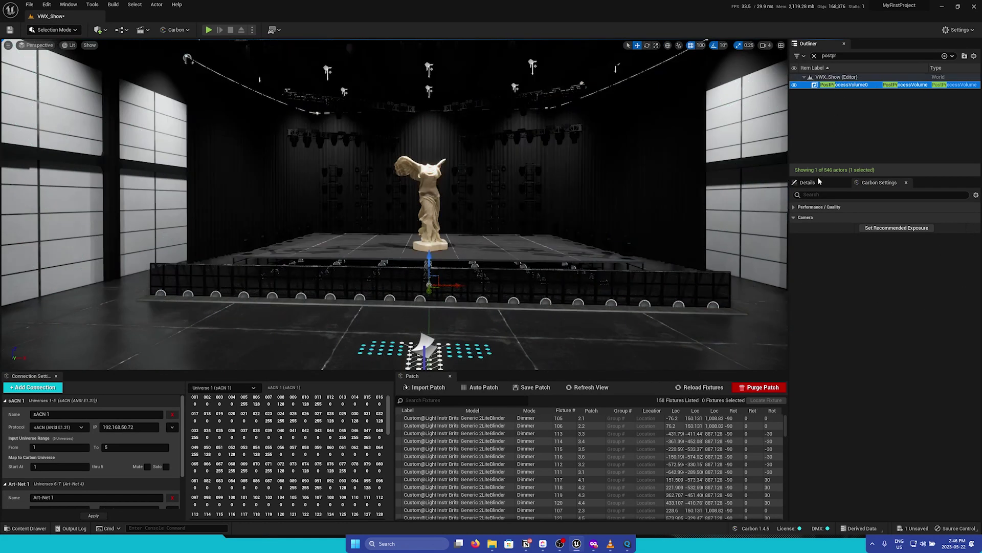
{"action": "left_click", "coordinate": [809, 183]}
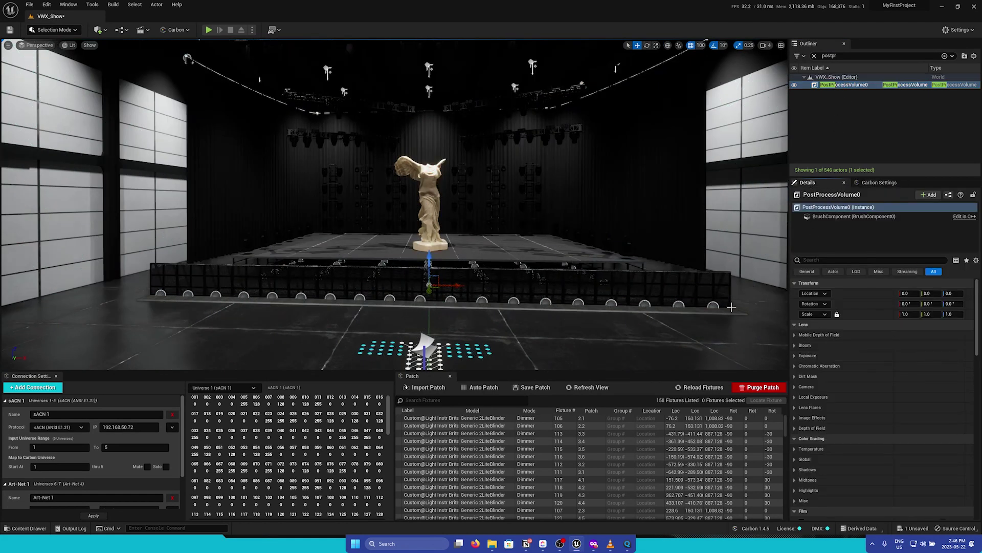
Expand PostProcessVolume0's Camera settings and raise ISO from 800 to 1200.
{"action": "left_click", "coordinate": [794, 386]}
{"action": "scroll", "coordinate": [861, 401], "scroll_direction": "down", "scroll_amount": 2}
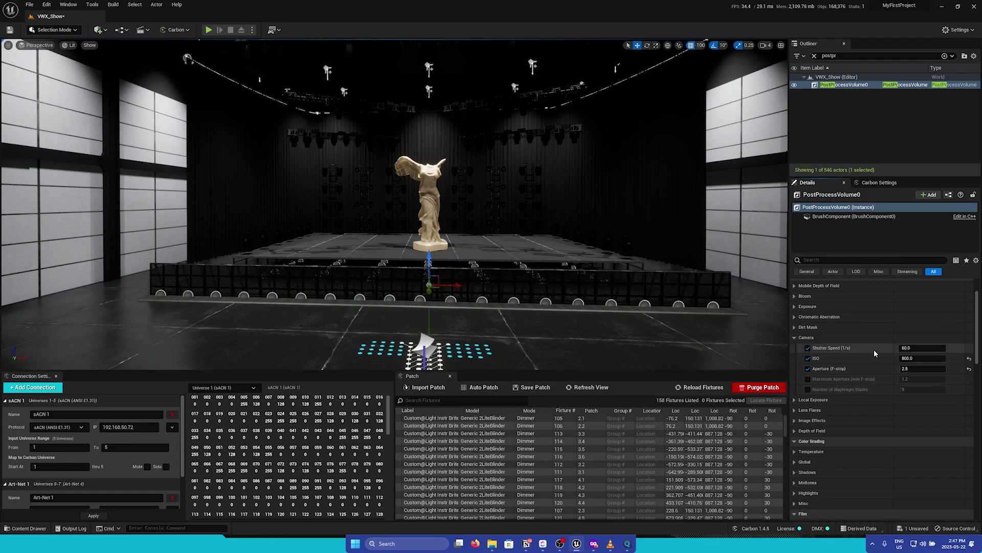
{"action": "left_click", "coordinate": [908, 358]}
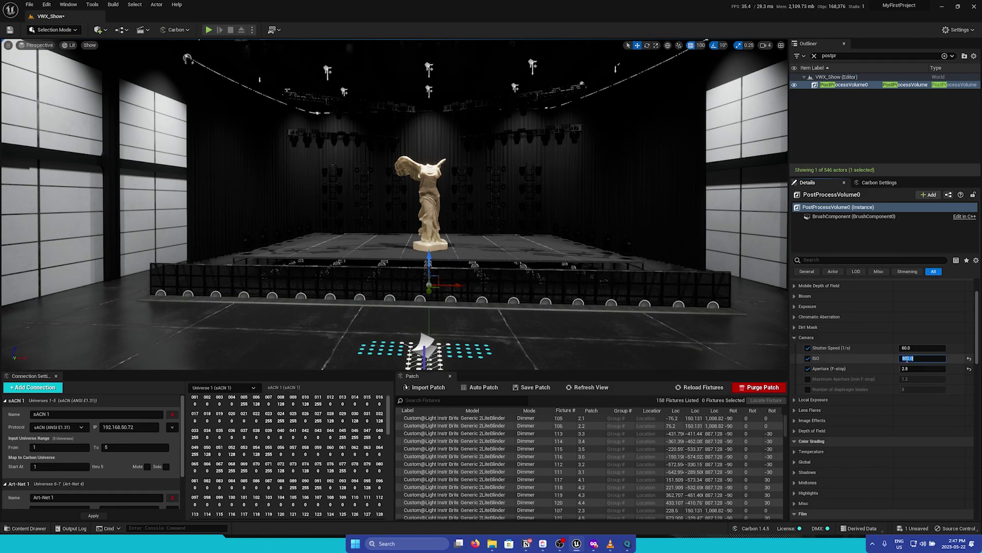
{"action": "type", "text": "1200"}
{"action": "key", "text": "Return"}
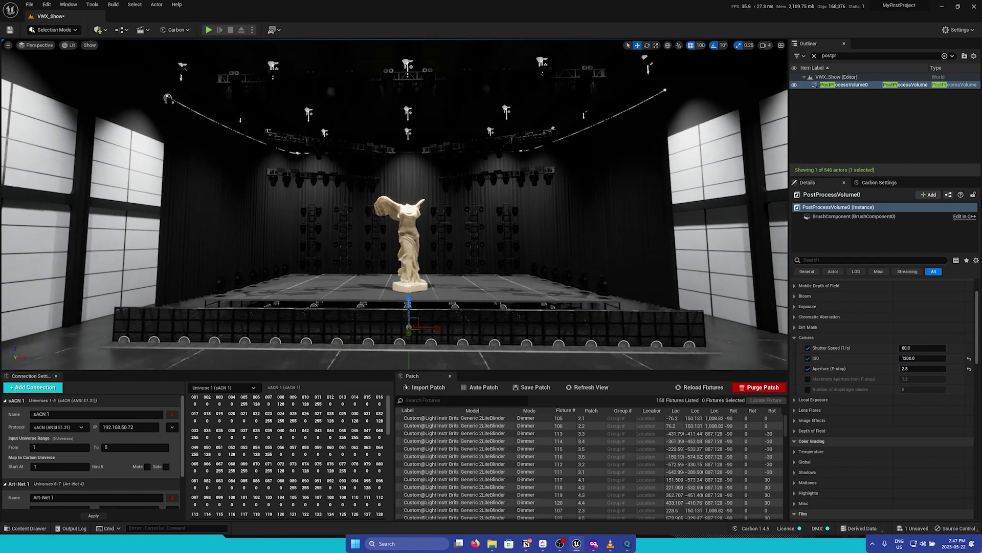
{"action": "right_click_drag", "start_coordinate": [379, 254], "coordinate": [389, 258]}
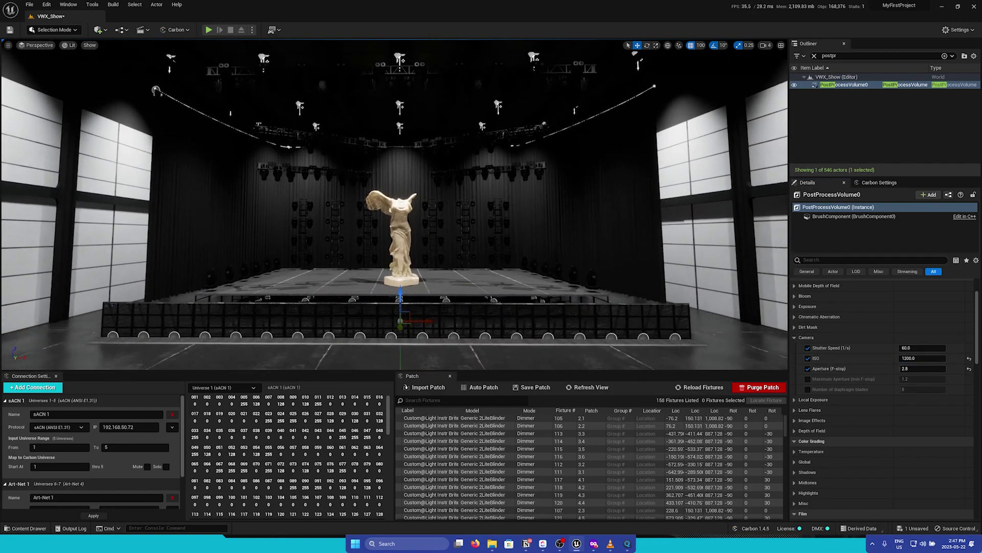